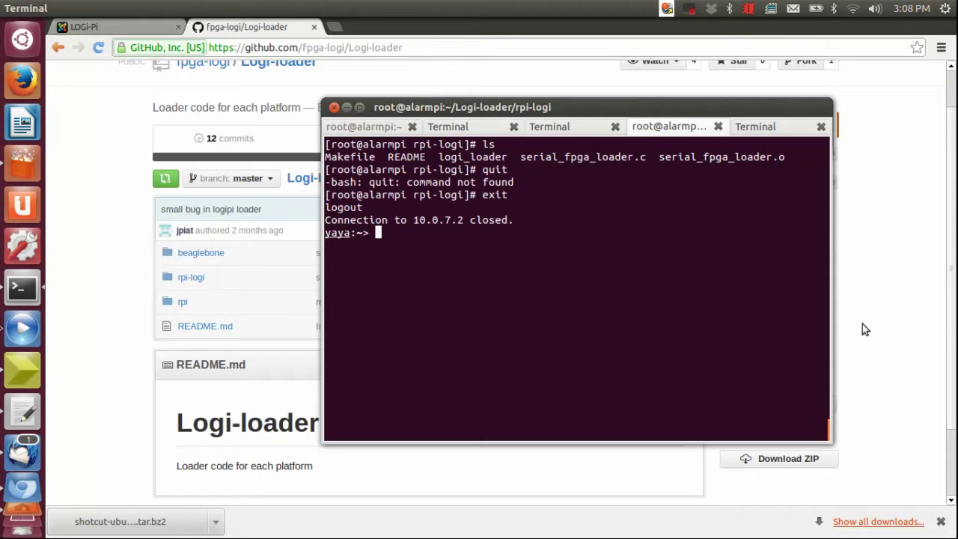
key(Up)
key(Up)
key(Up)
key(Return)
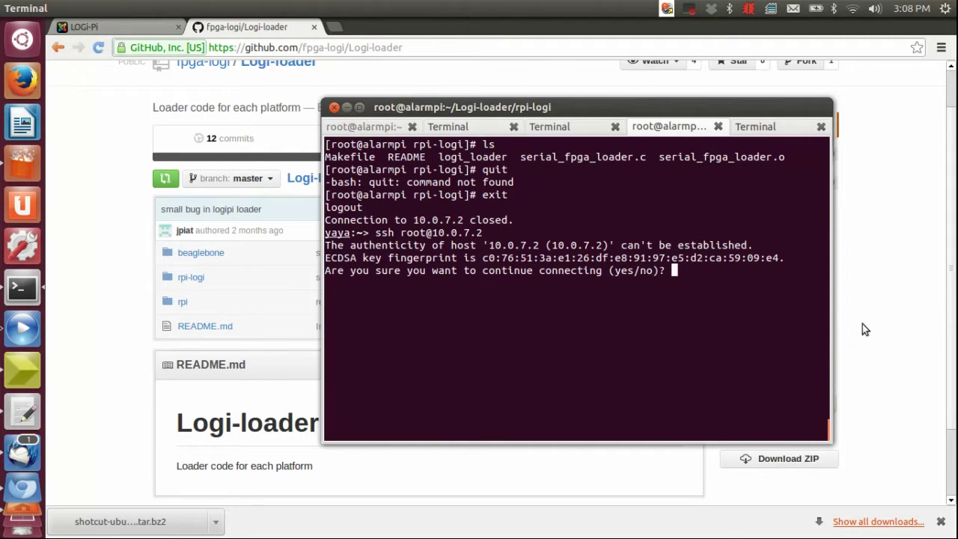
text(yes)
key(Return)
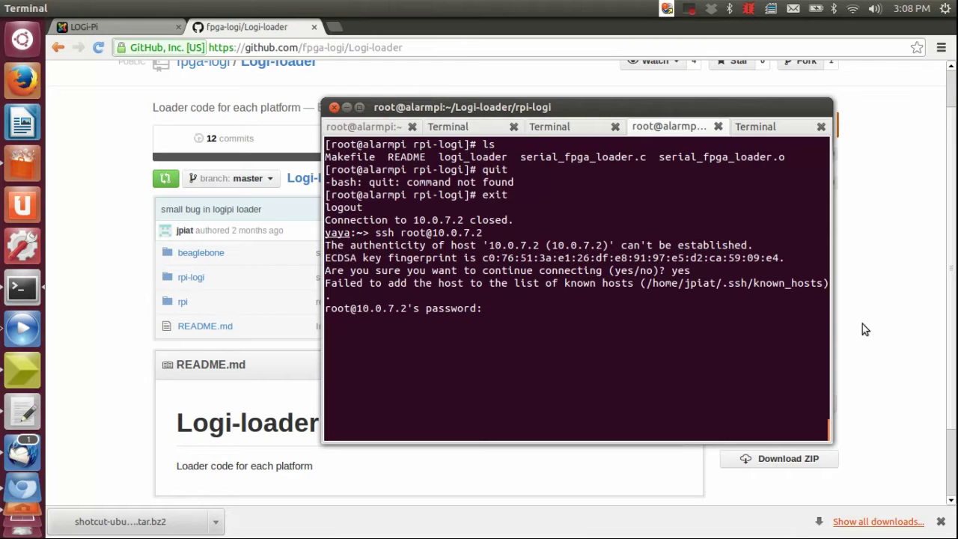
key(Return)
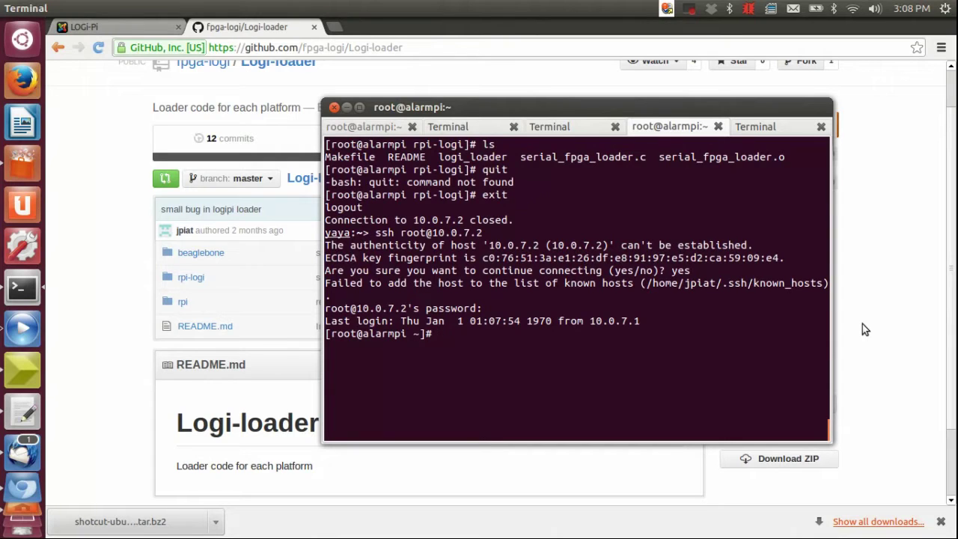
- List the home folder and move into Logi-loader/rpi-logi
text(ls)
key(Return)
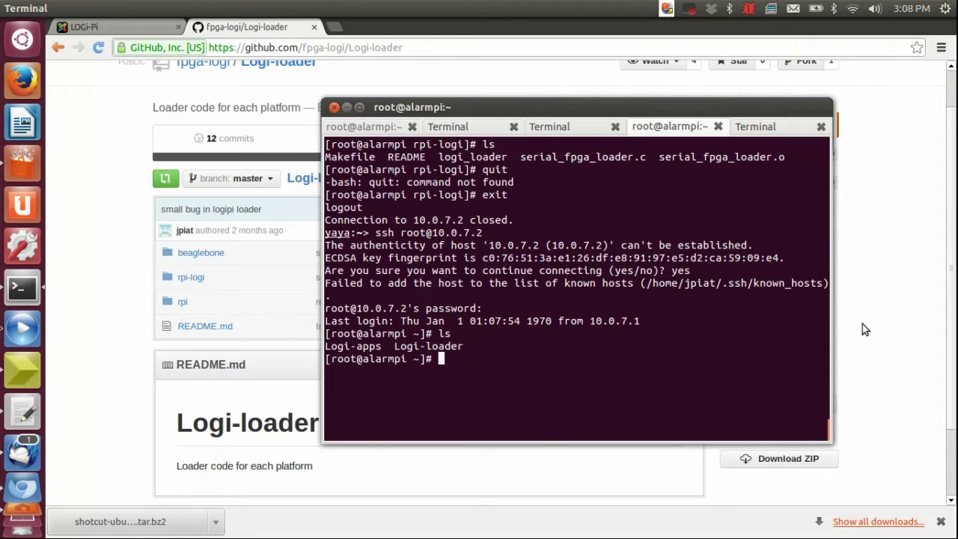
text(cd L)
key(Tab)
text(l)
key(Tab)
key(Return)
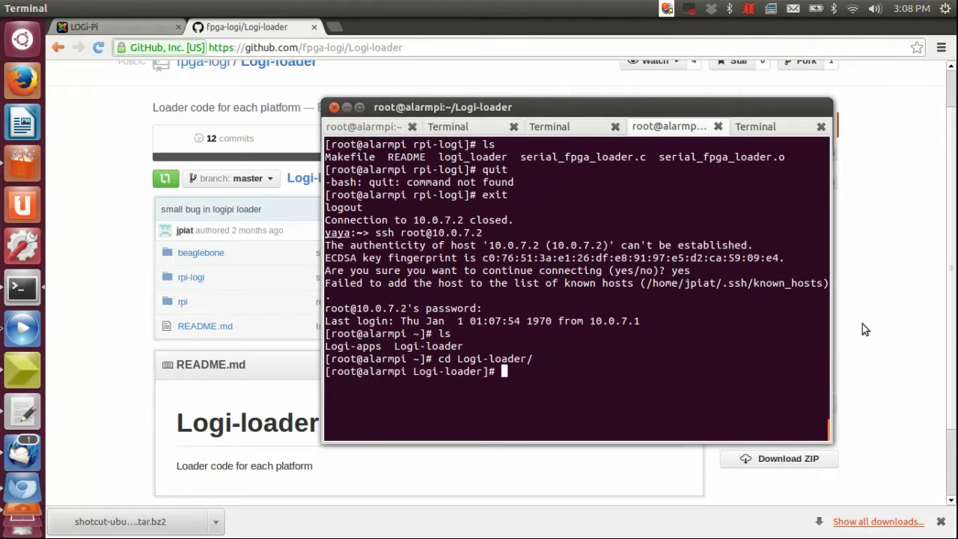
text(ls)
key(Return)
text(cd rpi)
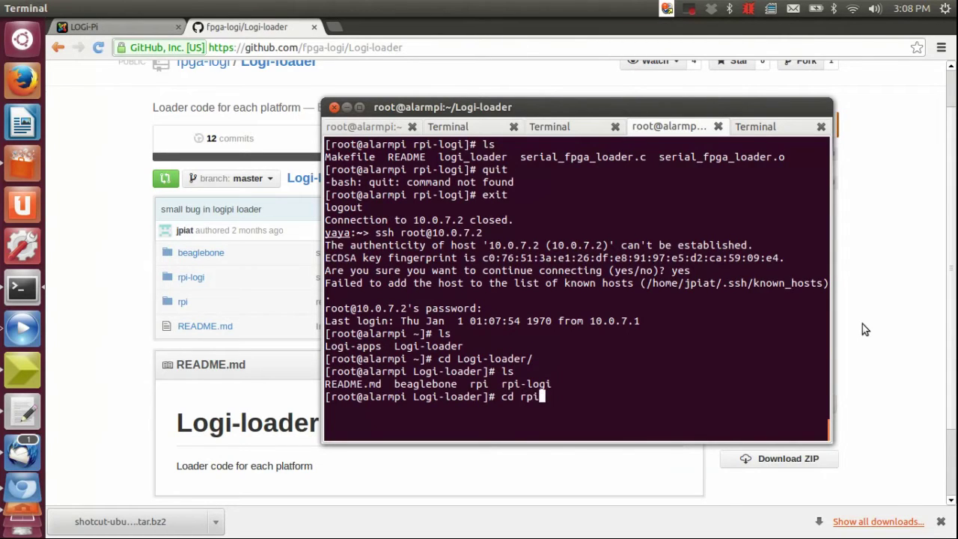
text(-)
key(Tab)
key(Return)
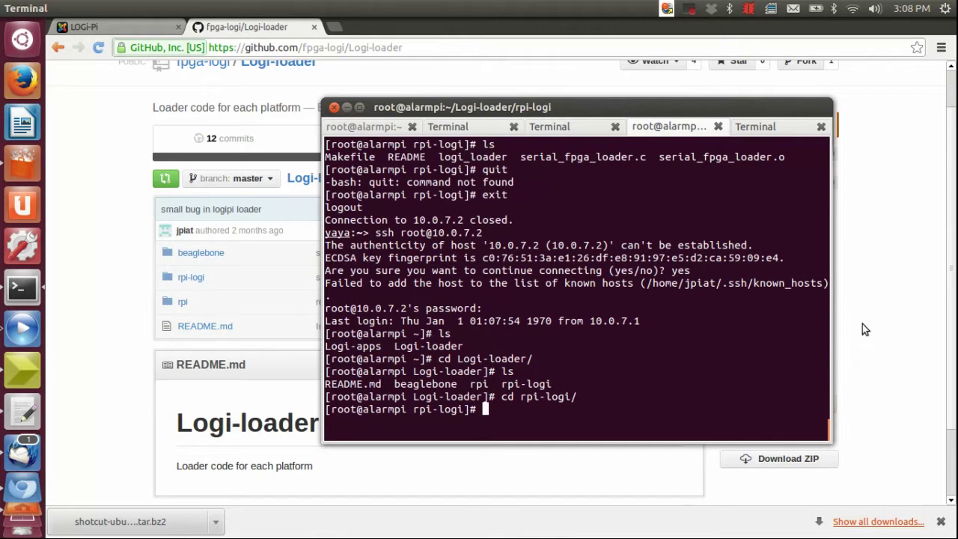
- Run make and make install to put logi_loader in /usr/bin, then cd ~ home
text(make)
key(Return)
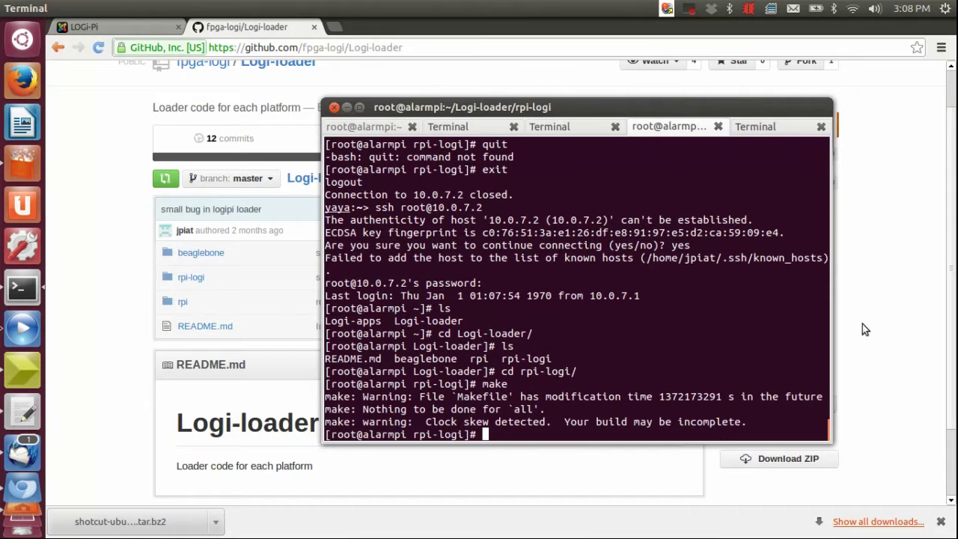
text(make install)
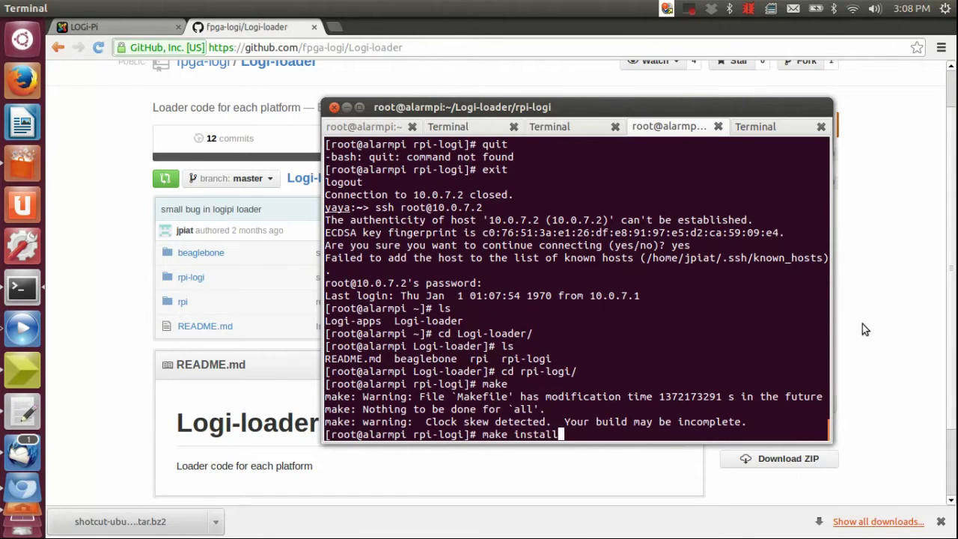
key(Return)
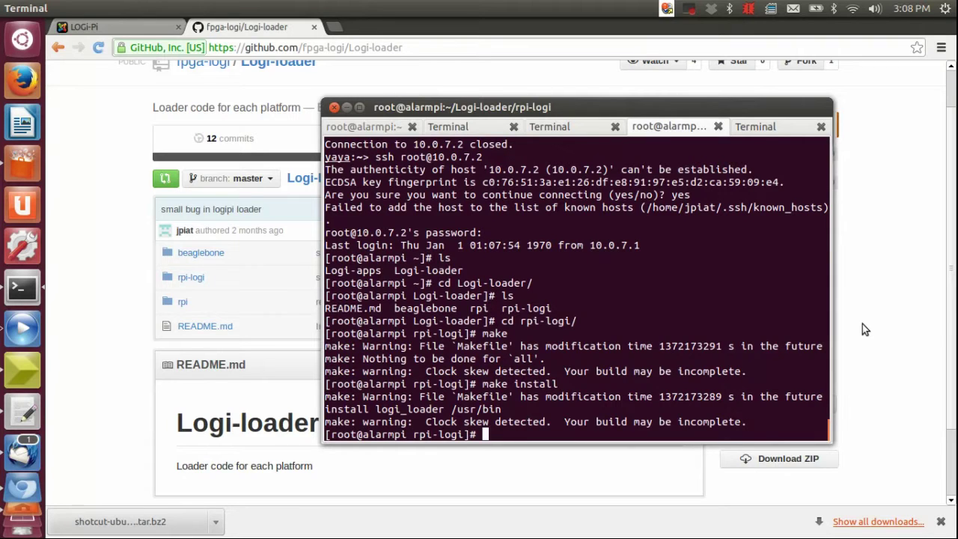
text(cd ~)
key(Return)
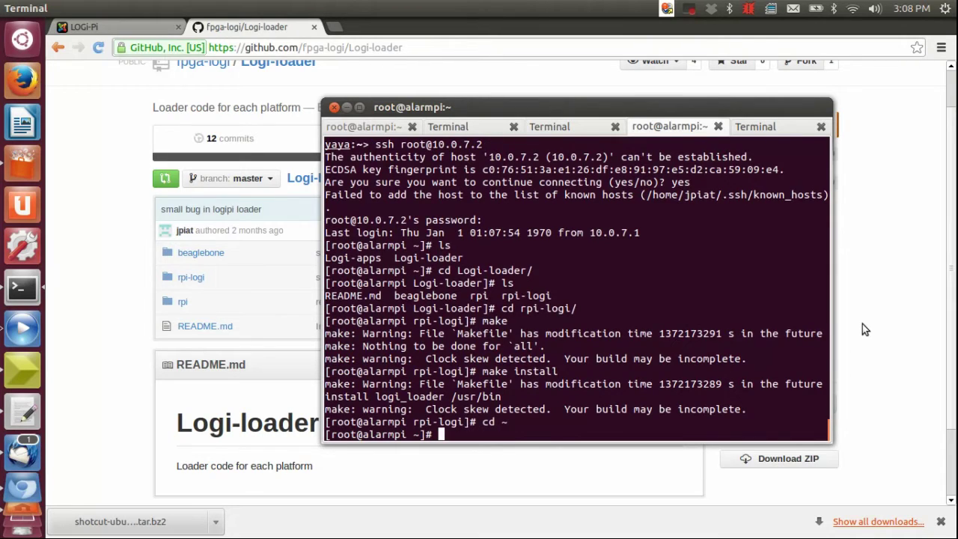
- Move into Logi-apps and list the available demos
text(ls)
key(Return)
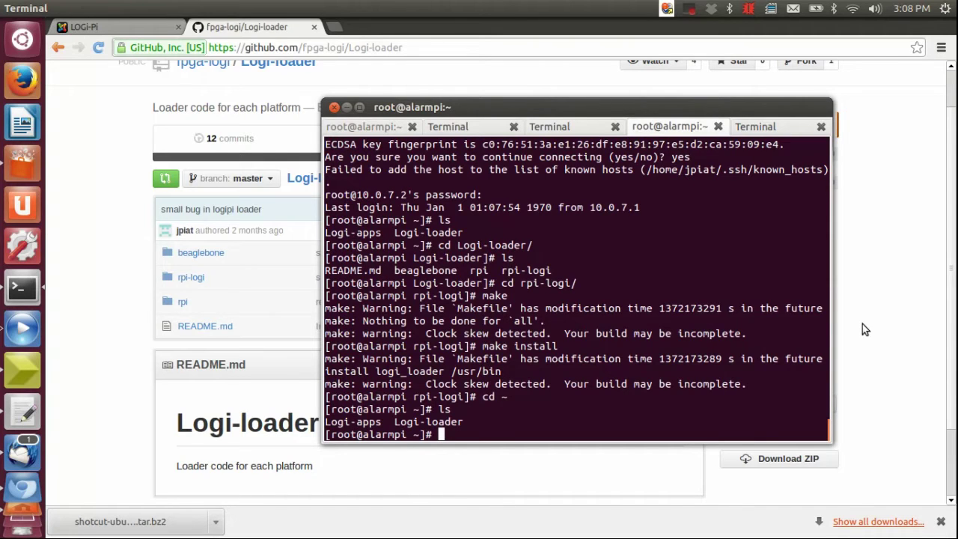
text(cd Logi-)
text(apps/)
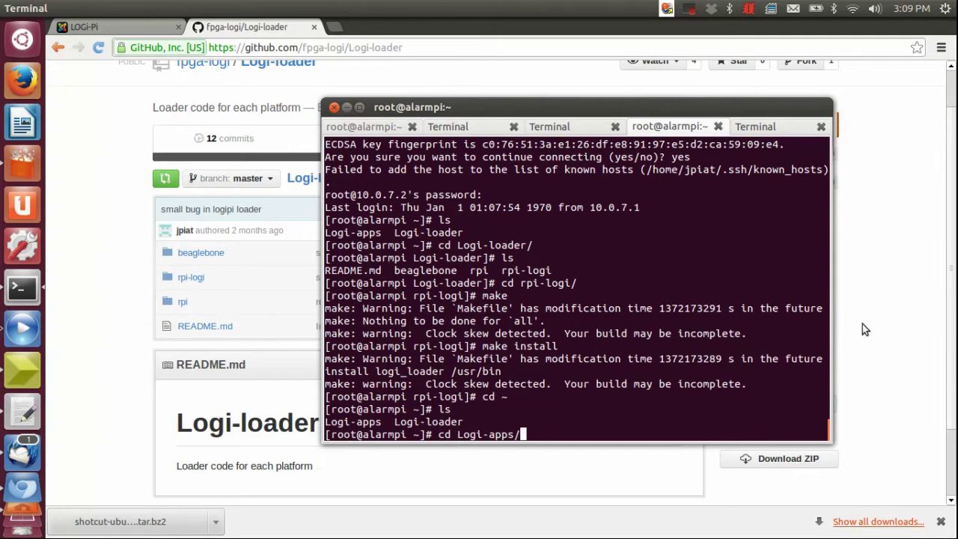
key(Return)
text(ls)
key(Return)
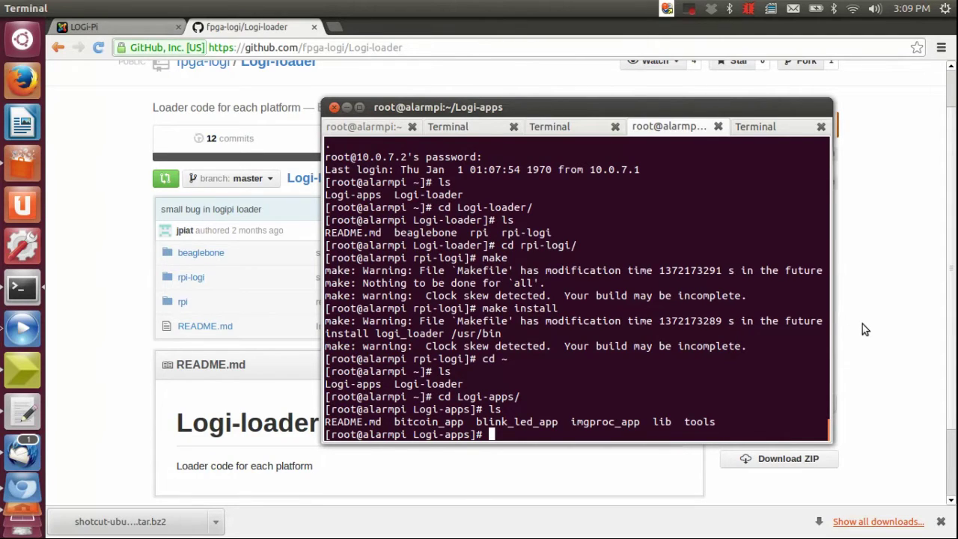
- Enter blink_led_app, list its files, and run ./make_demo.sh
text(cd blo)
key(BackSpace)
key(Tab)
key(Return)
text(ls)
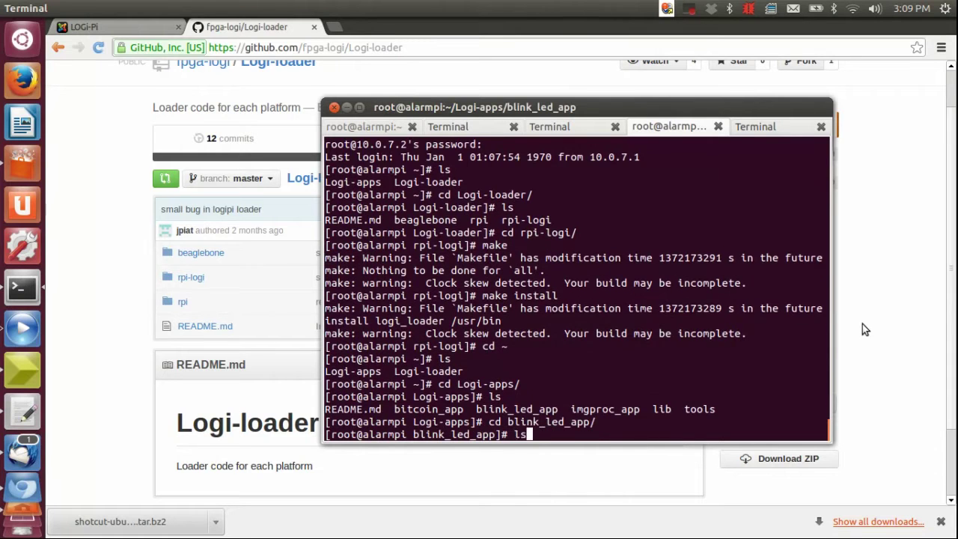
key(Return)
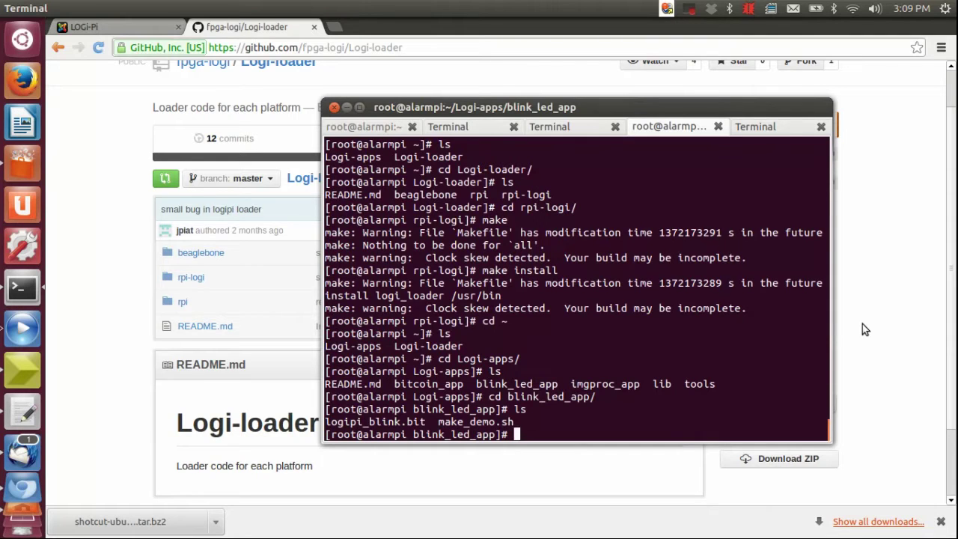
text(./)
text(make)
key(Tab)
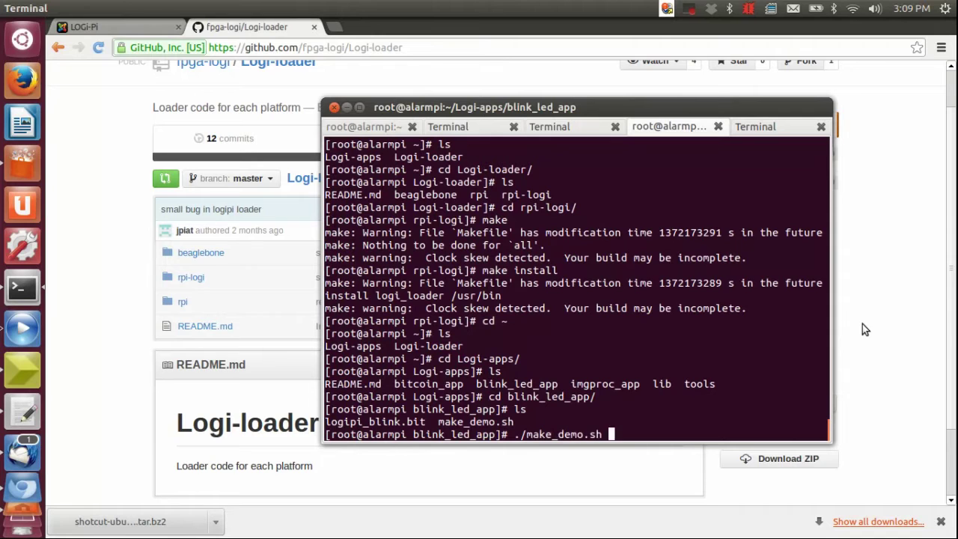
key(Return)
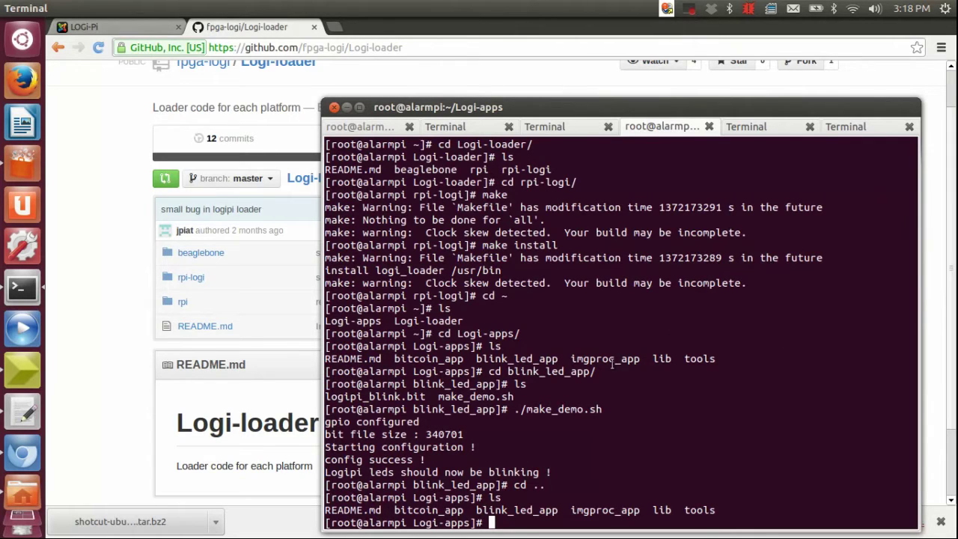
- Enter bitcoin_app and list its files
text(cd bit)
key(Tab)
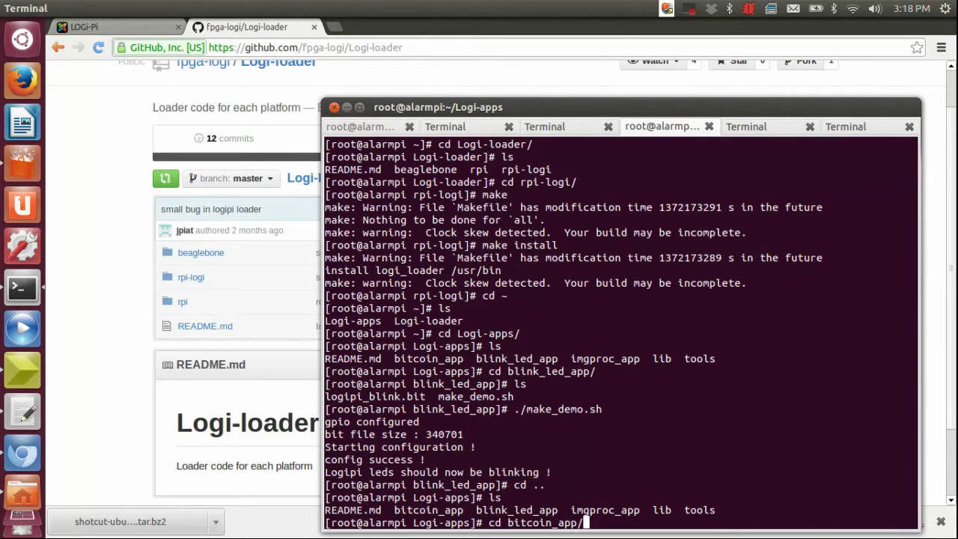
key(Return)
text(ls)
key(Return)
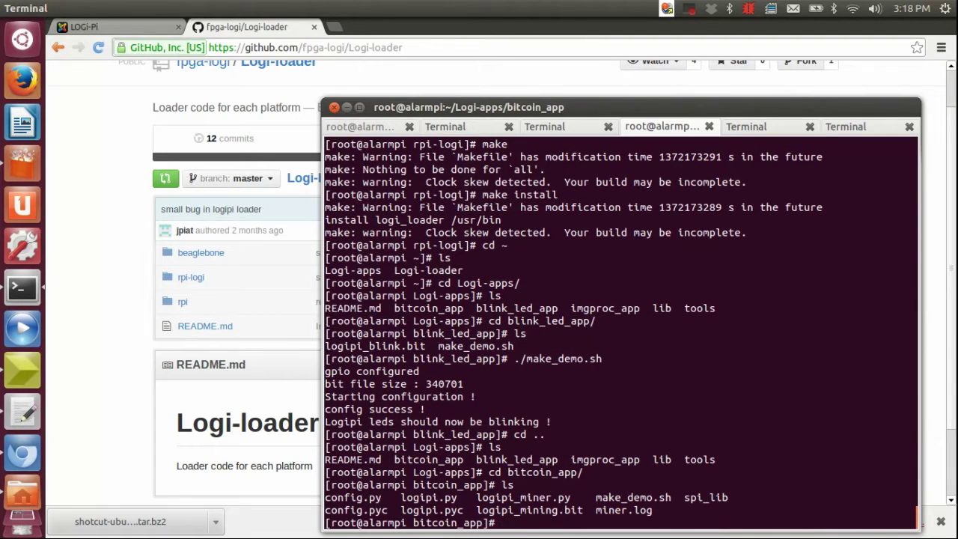
- Run the bitcoin mining demo with ./make_demo.sh
text(sudo)
key(BackSpace)
key(BackSpace)
key(BackSpace)
text(./make)
key(Tab)
key(Return)
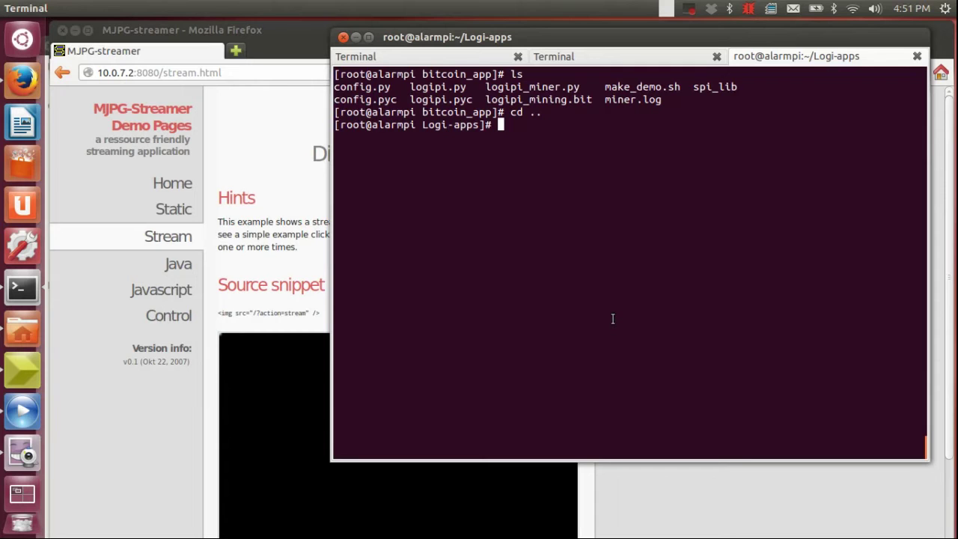
- Enter imgproc_app and run ./make_demo.sh to start MJPG Streamer on port 8080
text(cd)
text(im)
key(Tab)
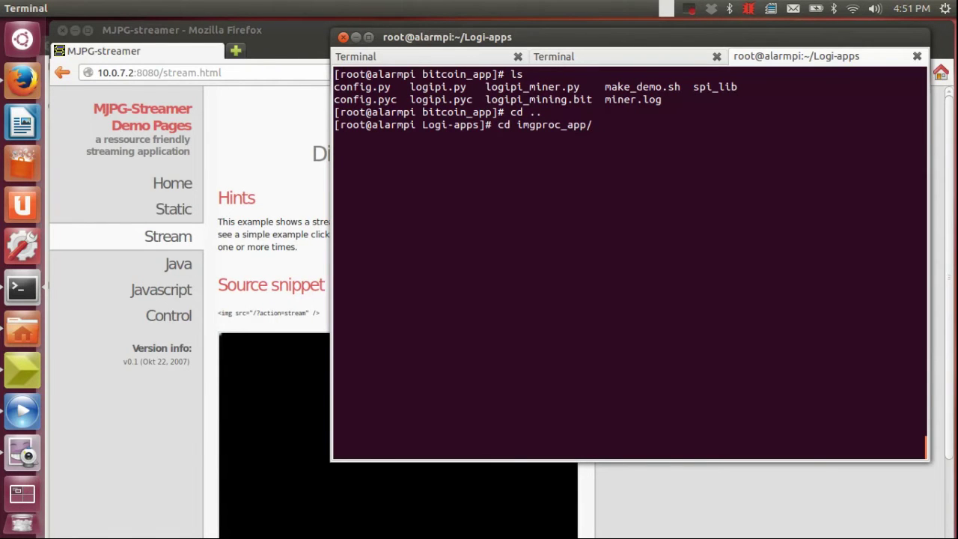
key(Return)
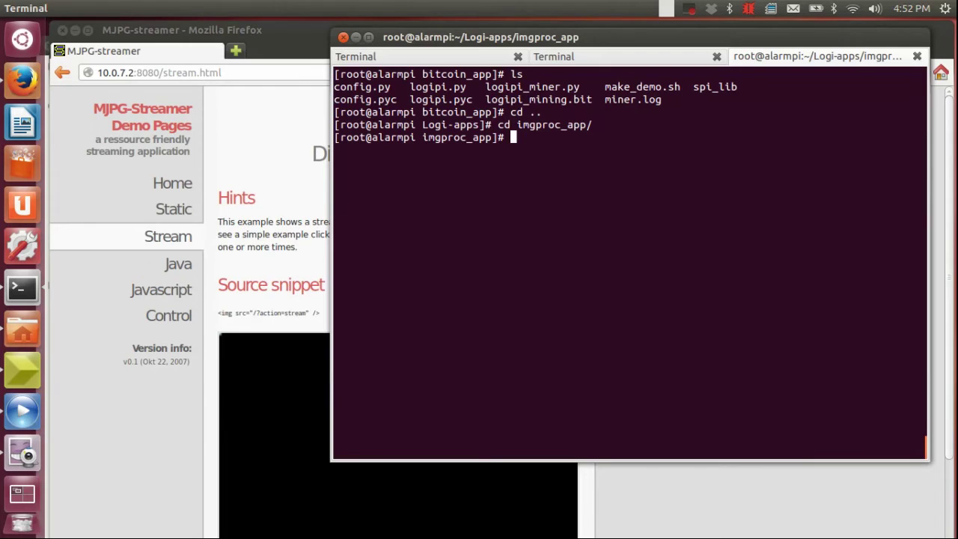
text(./make_demo.sh)
key(Return)
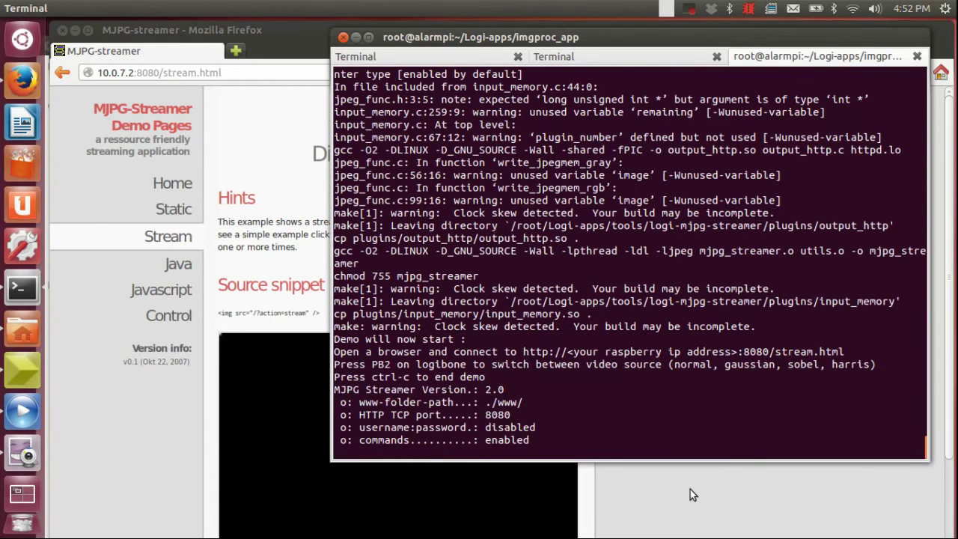
- Reload 10.0.7.2:8080/stream.html in Firefox to show the live camera image
click(690, 489)
click(187, 73)
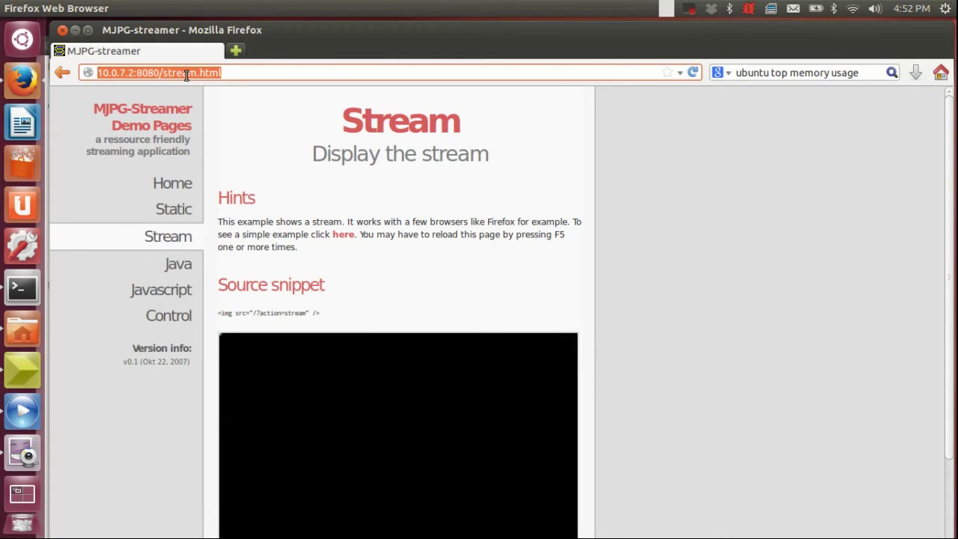
key(Return)
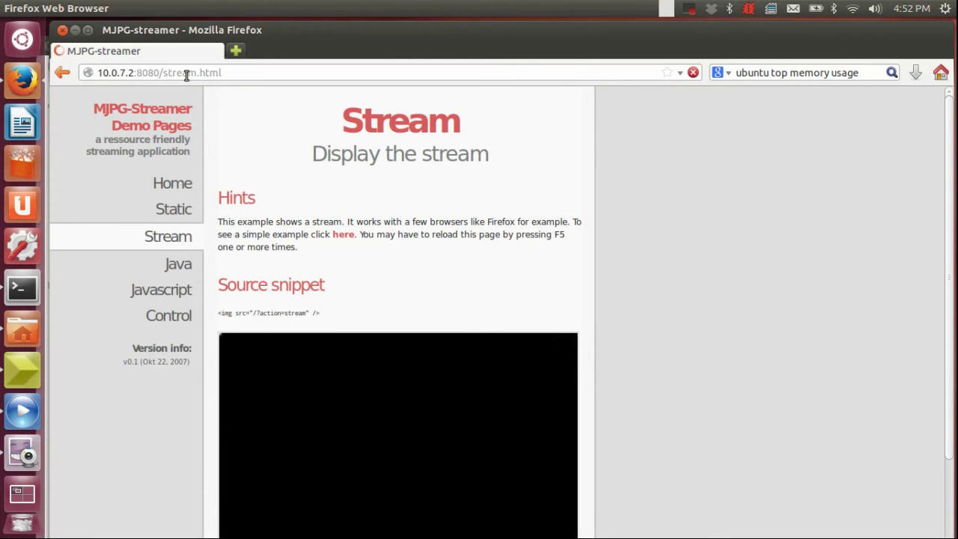